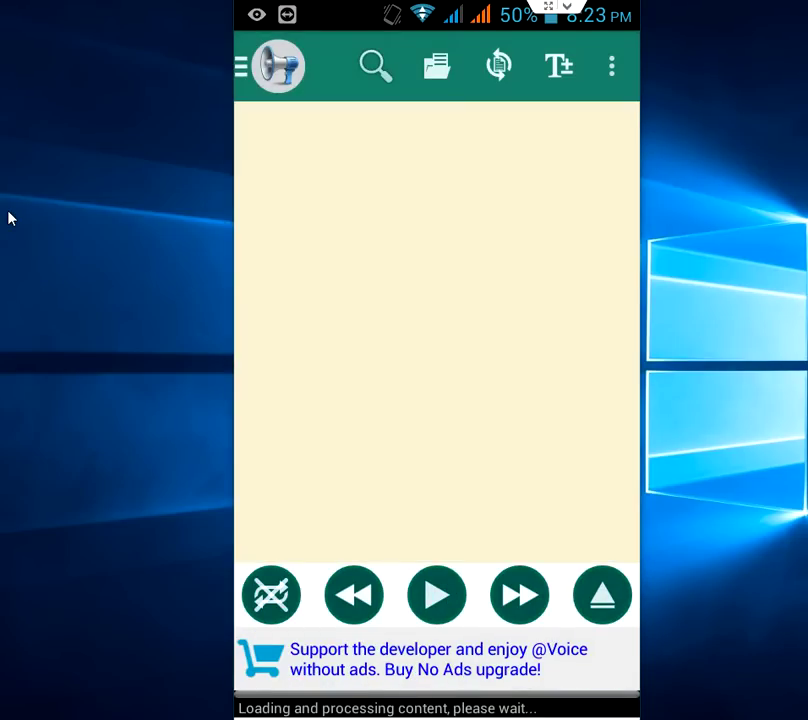
# Step: Open the reader's overflow menu while the main screen is still loading
pyautogui.click(611, 66)
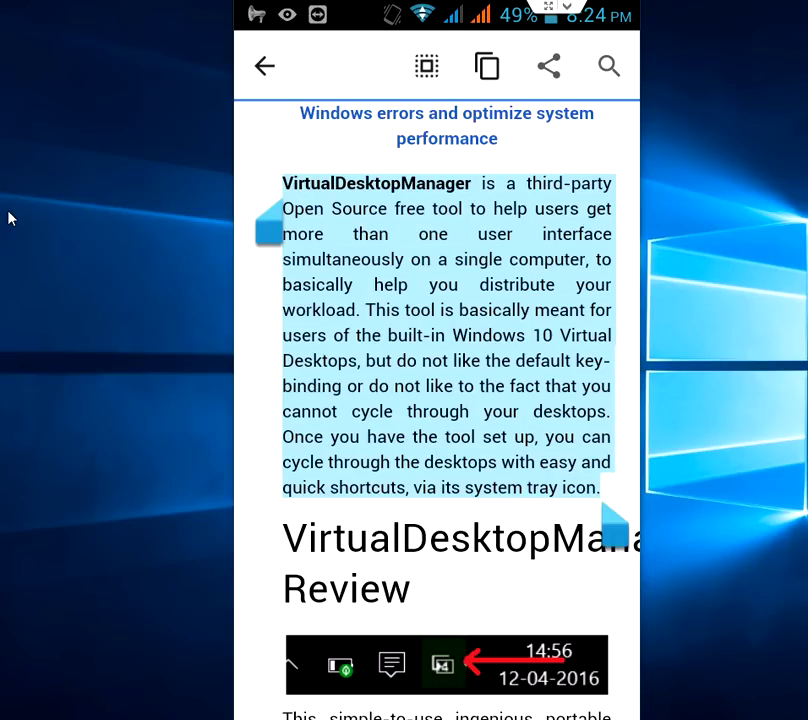
pyautogui.click(547, 80)
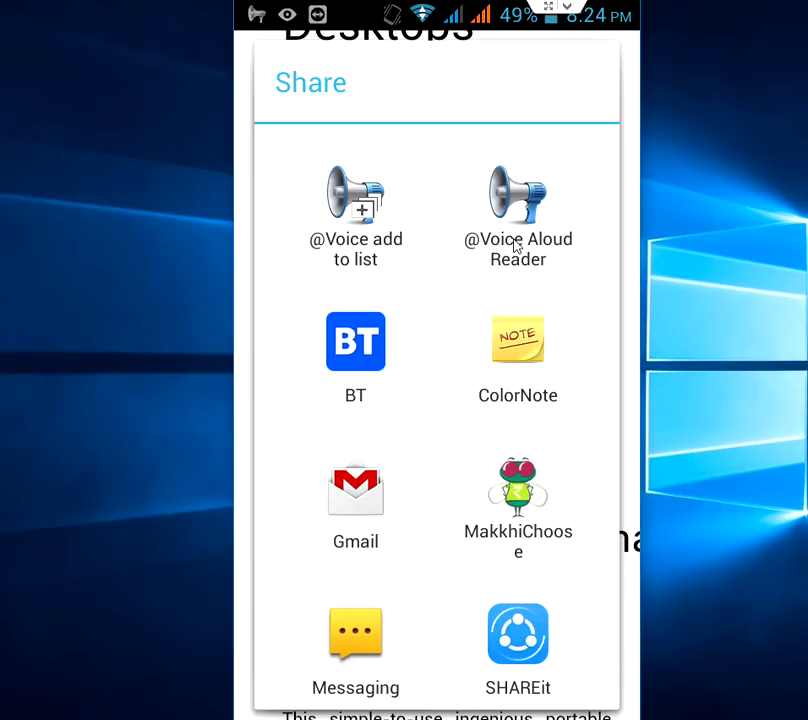
pyautogui.click(516, 247)
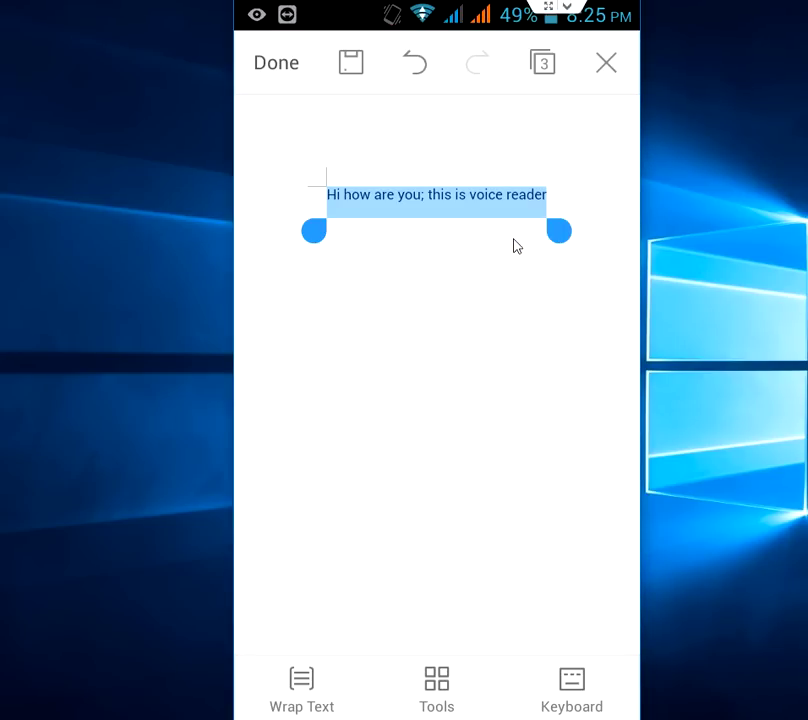
pyautogui.click(327, 194)
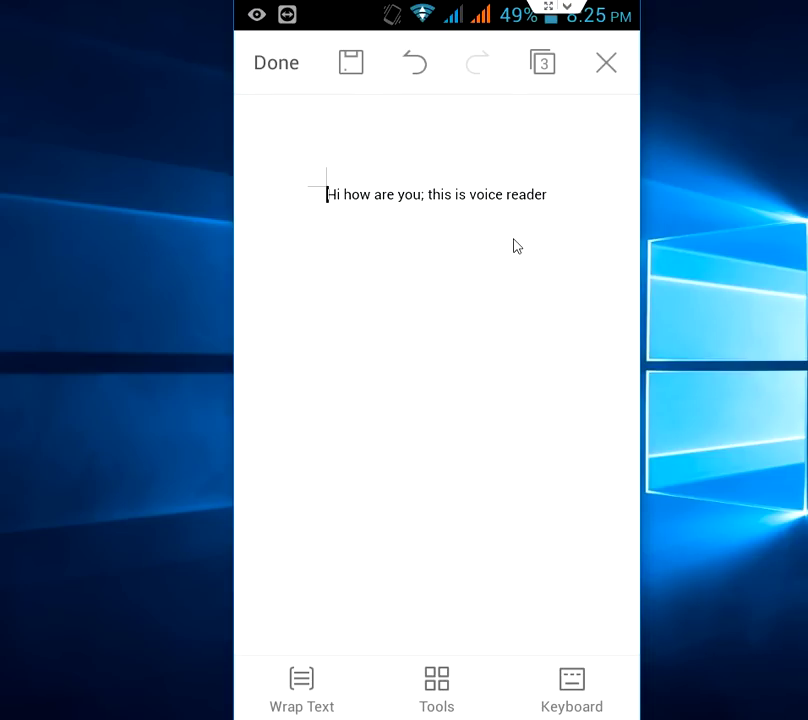
pyautogui.scroll(-1, 515, 246)
pyautogui.press('Escape')
pyautogui.press('Escape')
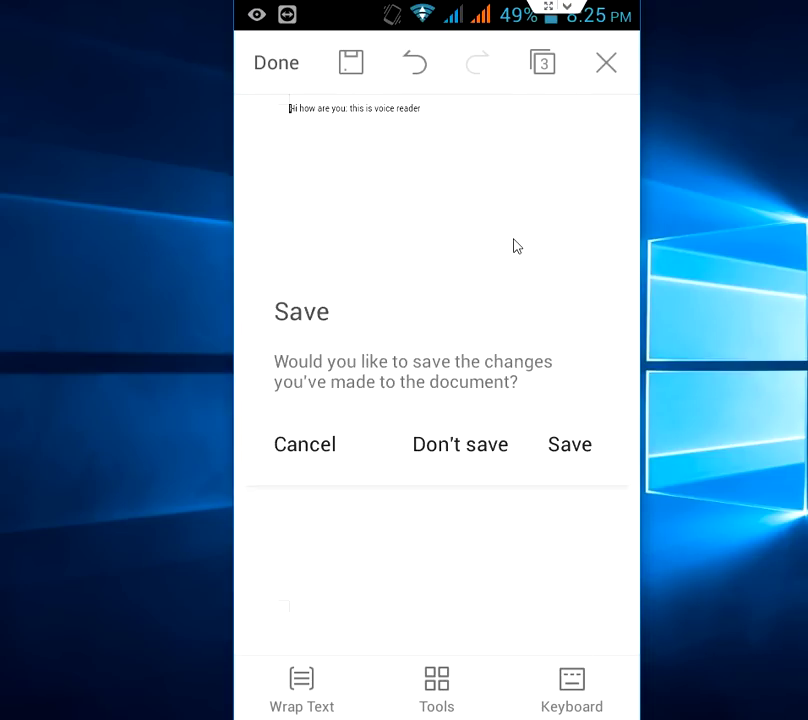
pyautogui.press('Escape')
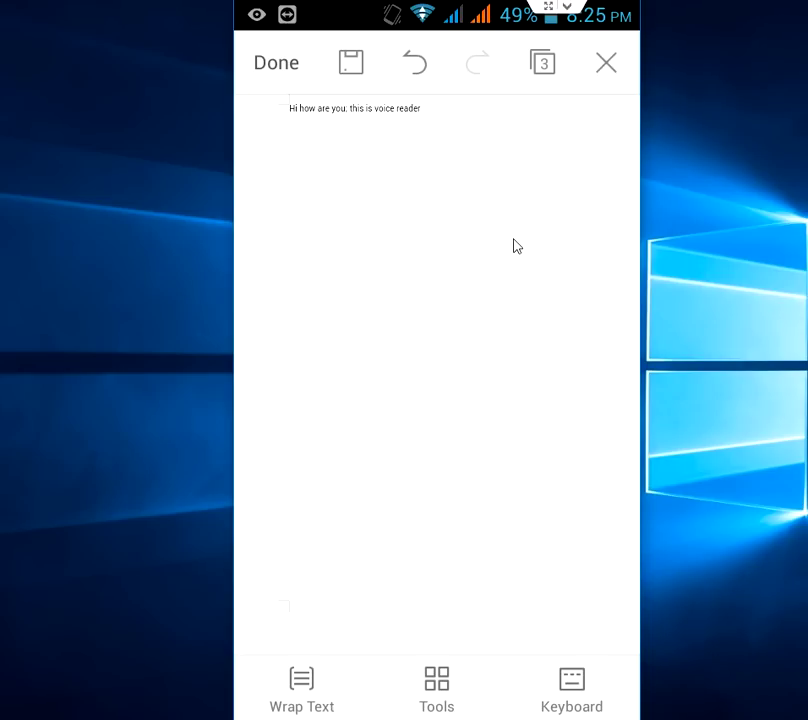